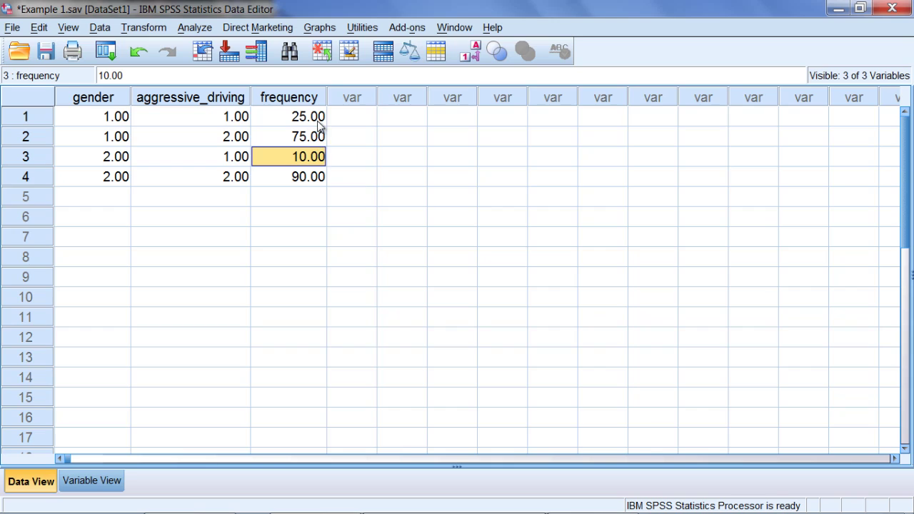
# Point out the frequency counts in each data row, including the count 75.
pyautogui.click(320, 118)
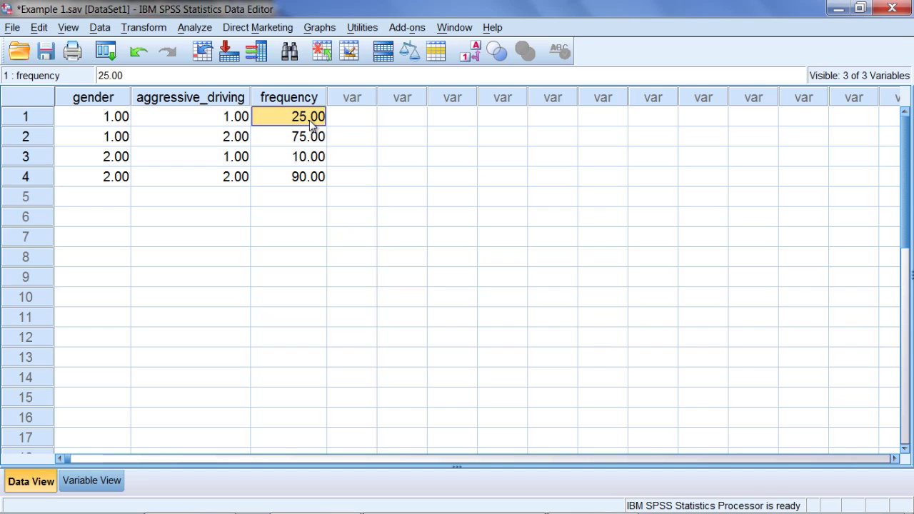
pyautogui.click(310, 142)
pyautogui.click(309, 159)
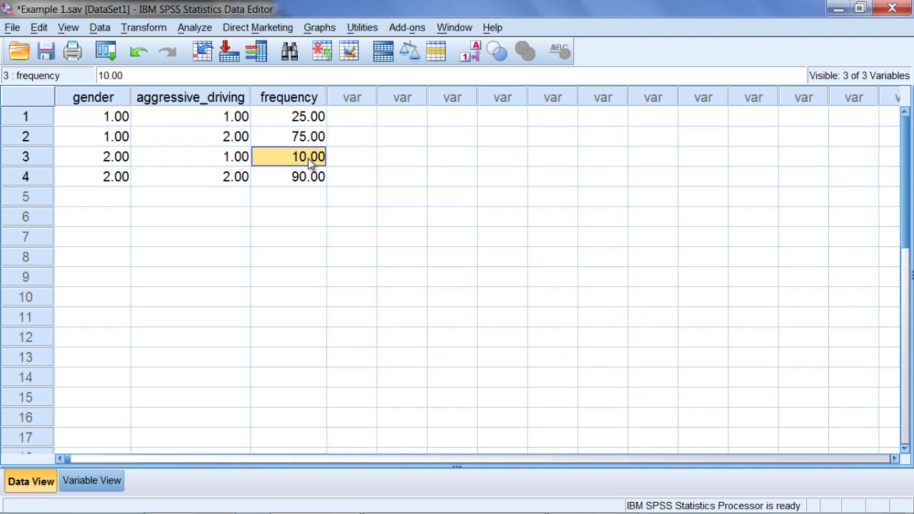
pyautogui.click(311, 177)
pyautogui.click(312, 162)
pyautogui.click(320, 142)
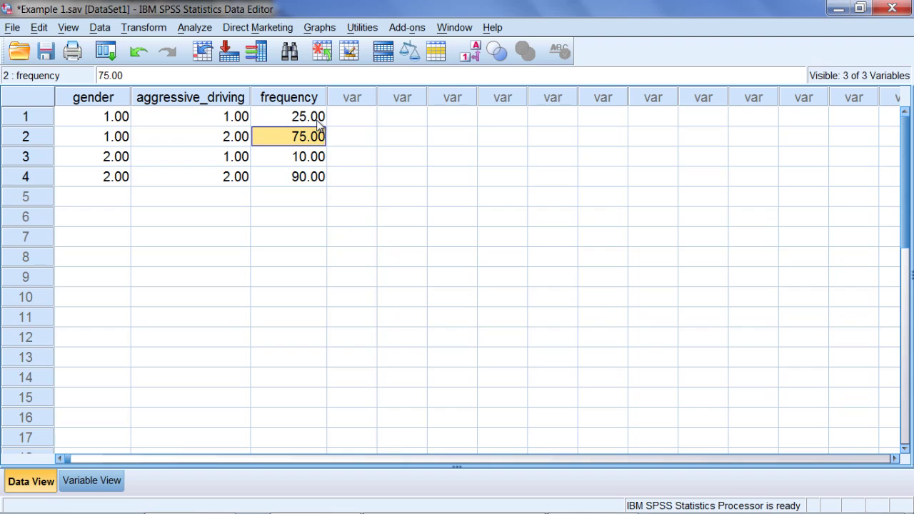
pyautogui.click(321, 121)
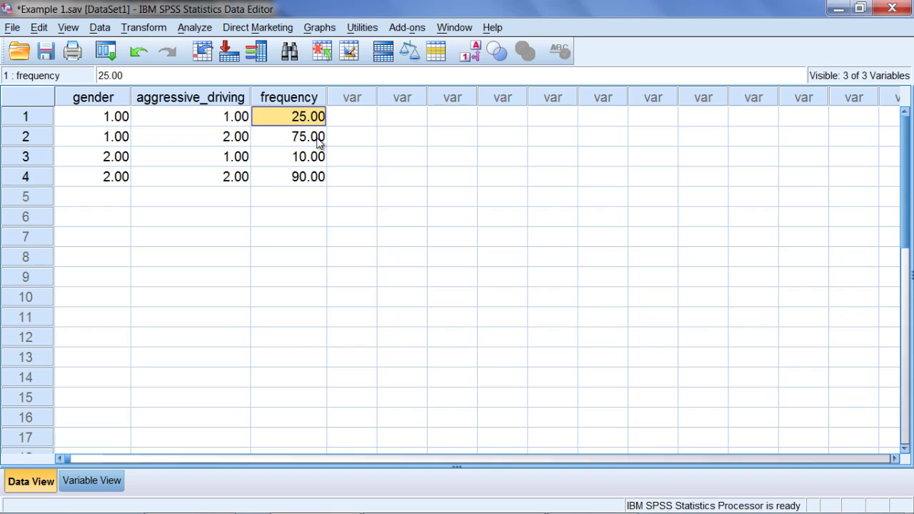
pyautogui.click(319, 142)
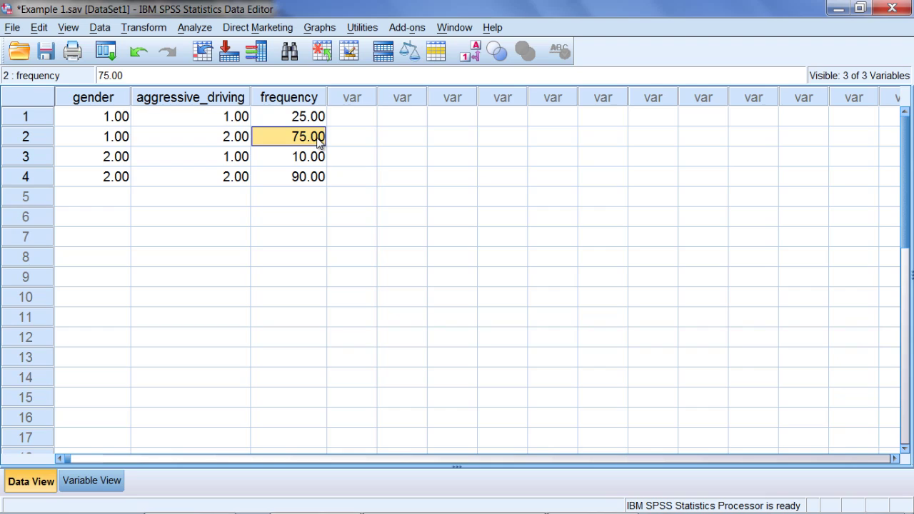
# Weight cases by the frequency variable through Data > Weight Cases.
pyautogui.click(101, 29)
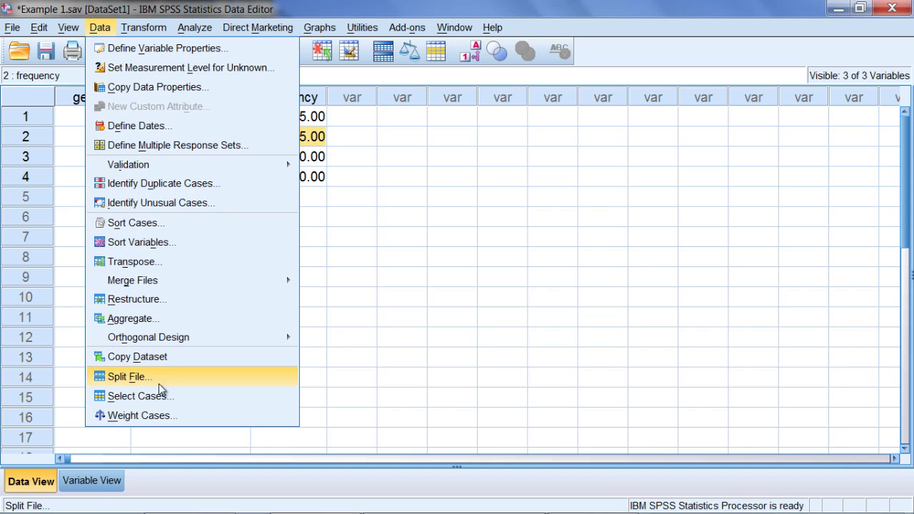
pyautogui.click(202, 416)
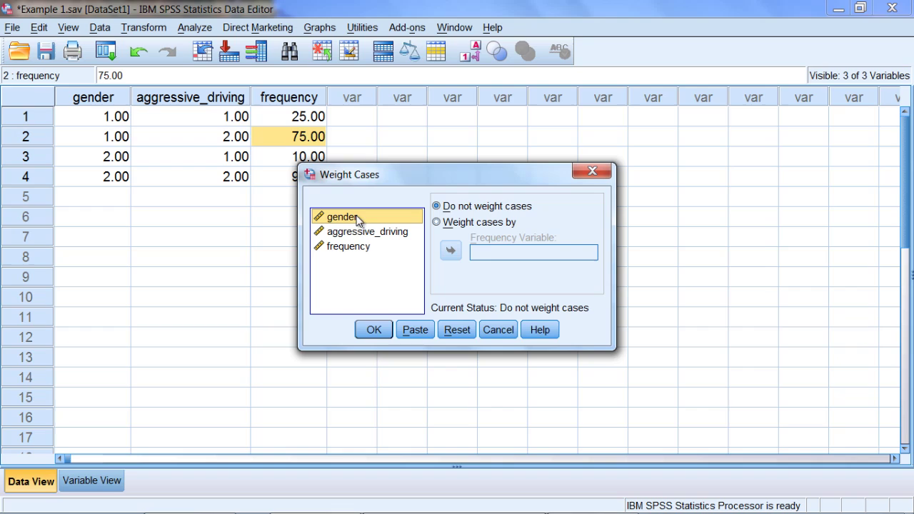
pyautogui.click(356, 248)
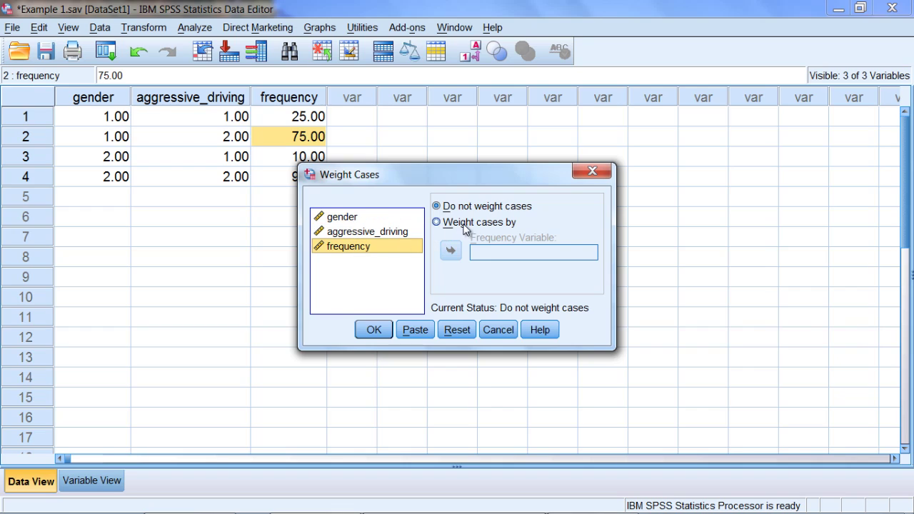
pyautogui.click(437, 223)
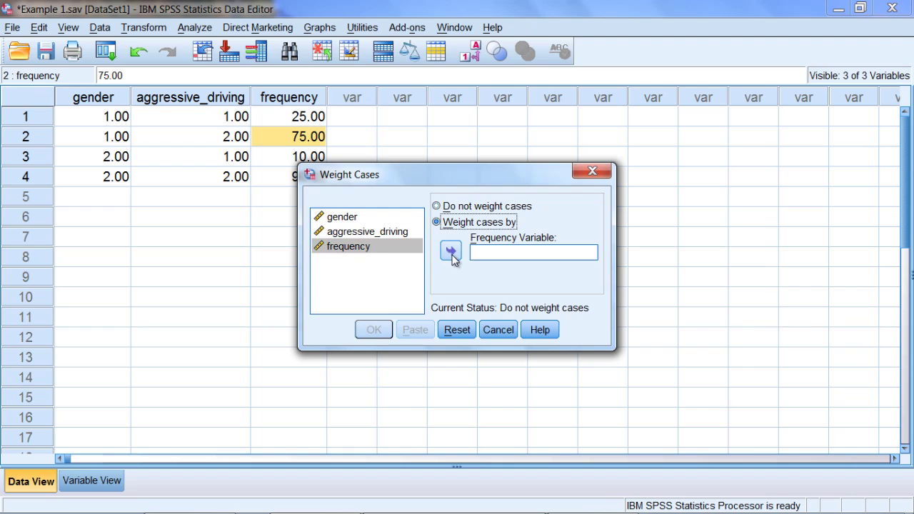
pyautogui.click(451, 251)
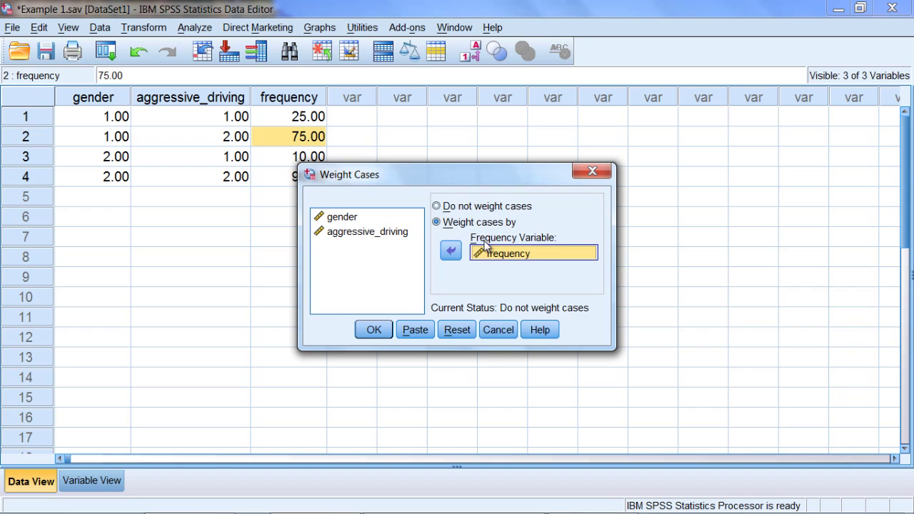
pyautogui.click(384, 325)
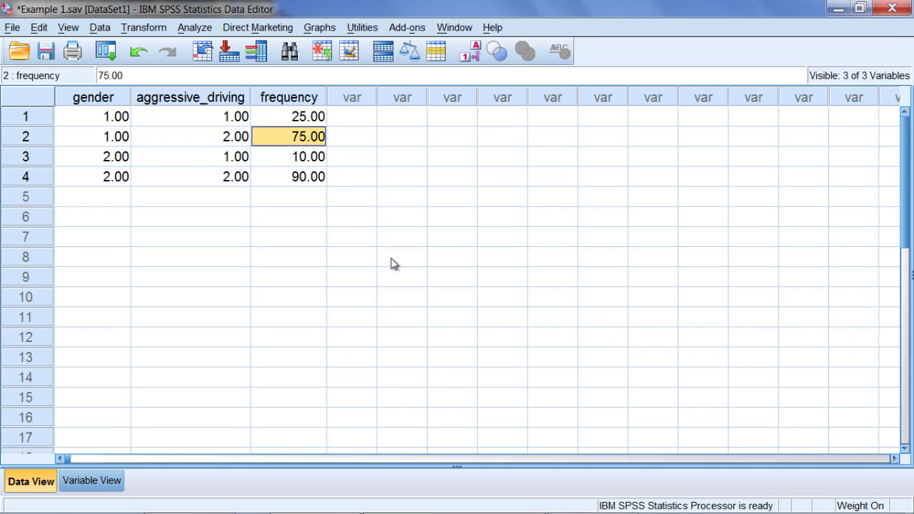
# In Crosstabs, put gender in Row(s) and aggressive_driving in Column(s), leaving frequency unused.
pyautogui.click(203, 29)
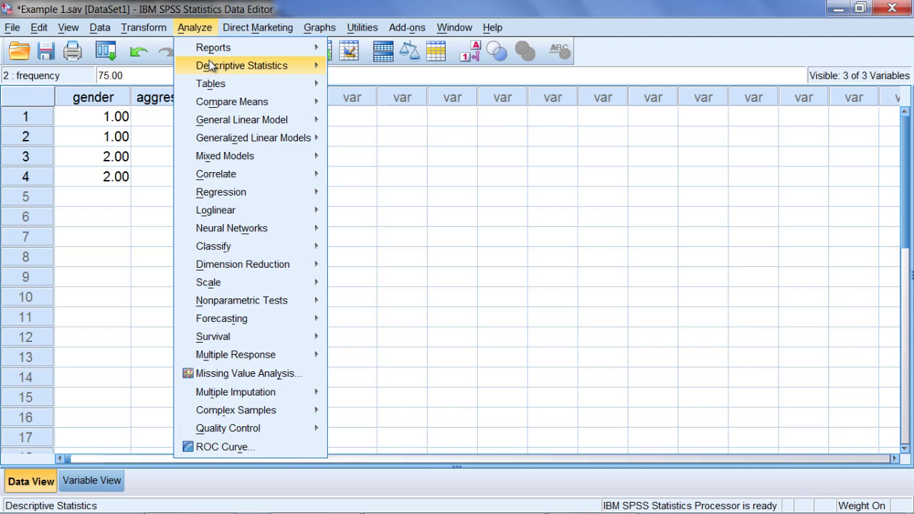
pyautogui.moveTo(209, 65)
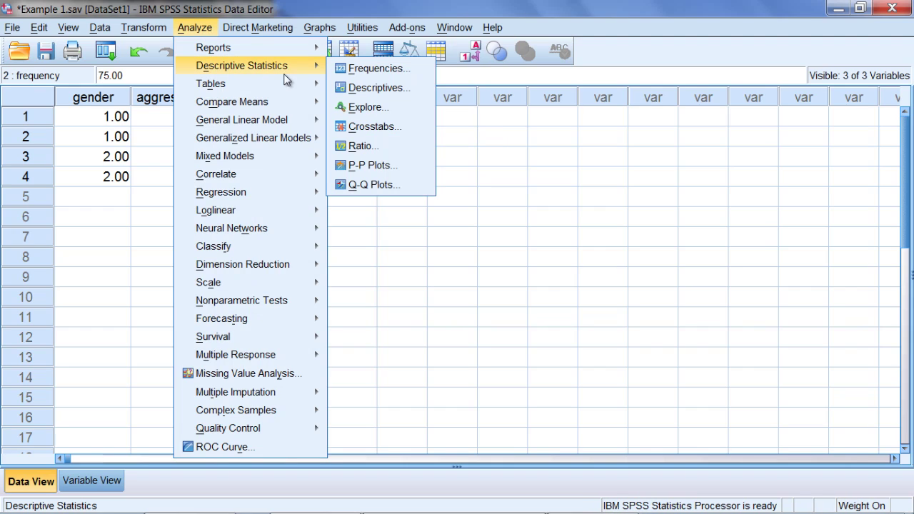
pyautogui.click(404, 128)
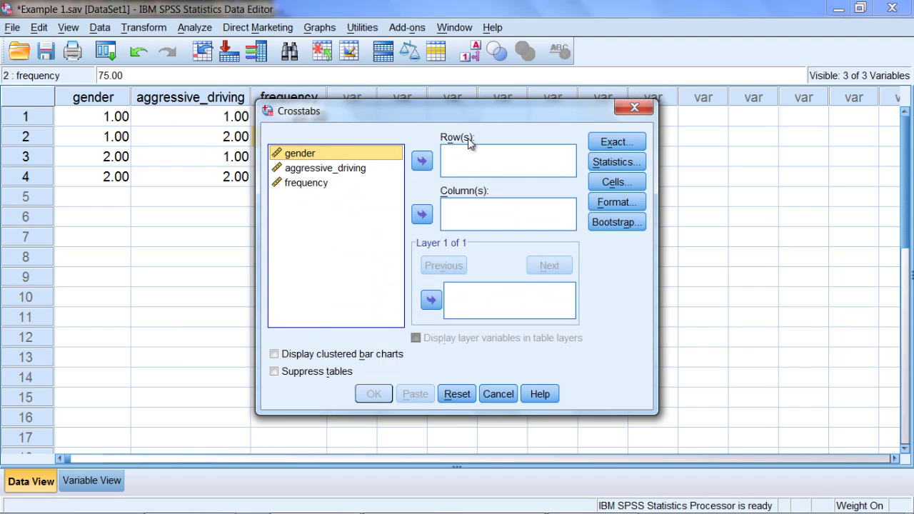
pyautogui.click(420, 161)
pyautogui.click(347, 154)
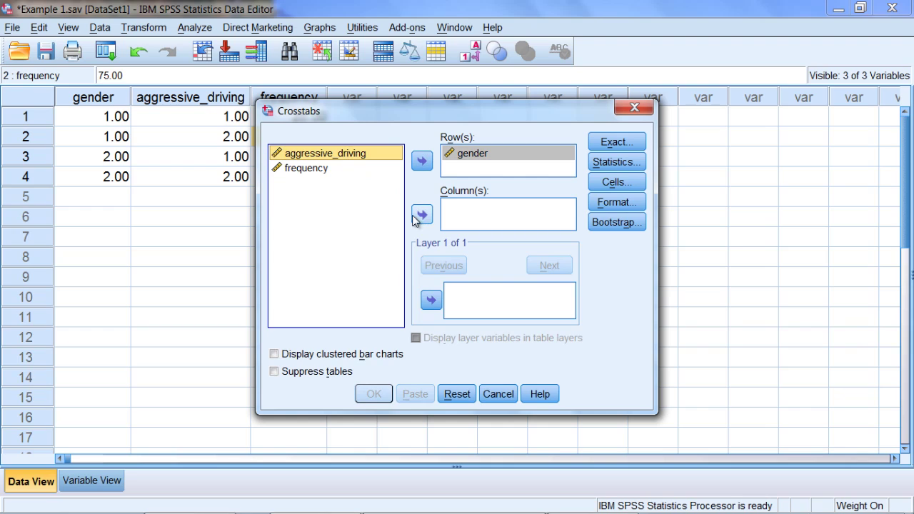
pyautogui.click(421, 216)
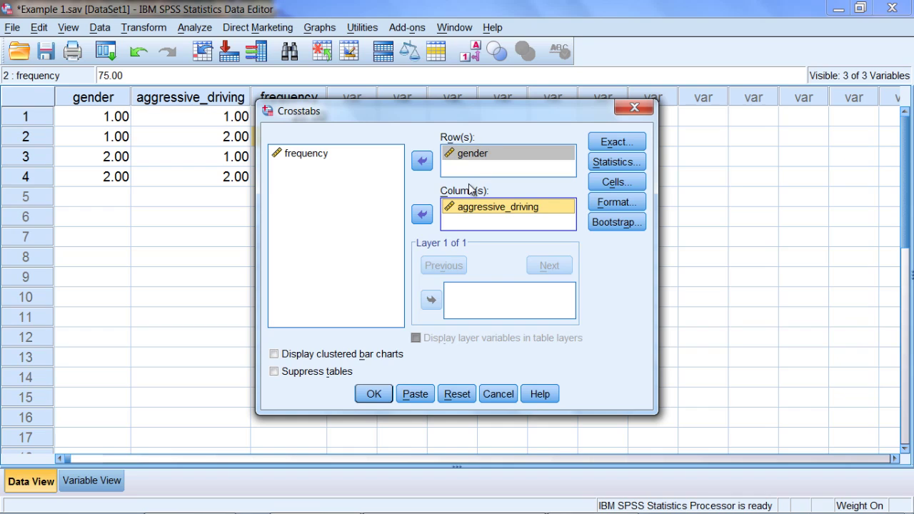
pyautogui.click(300, 154)
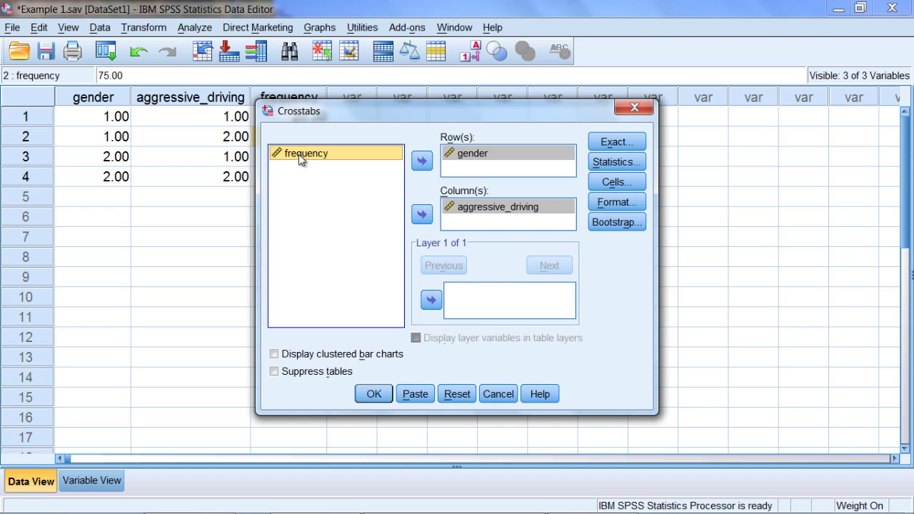
pyautogui.click(332, 155)
pyautogui.moveTo(352, 114); pyautogui.dragTo(387, 130)
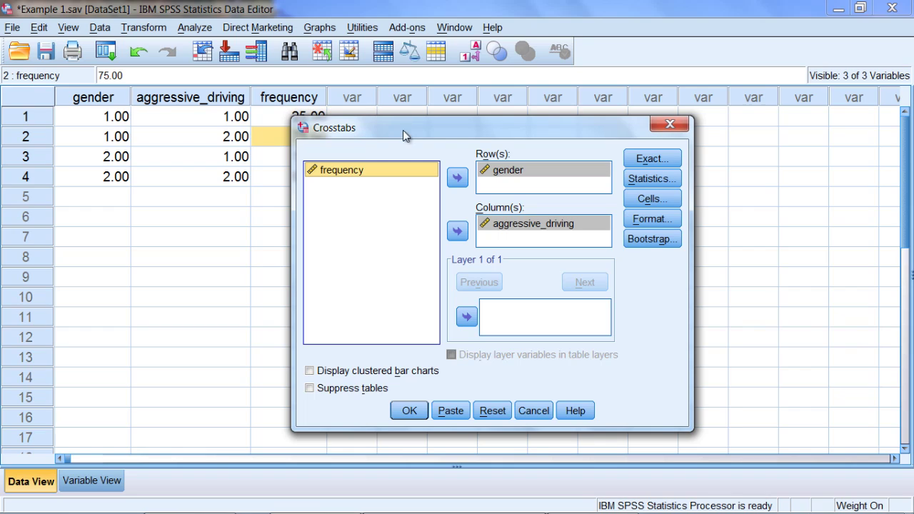
# Request Chi-square and Phi and Cramer's V statistics for the crosstab.
pyautogui.click(649, 180)
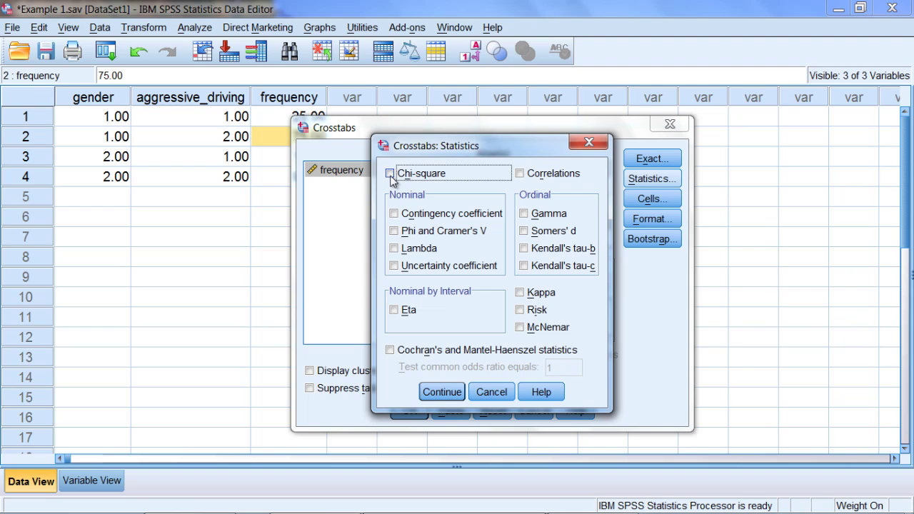
pyautogui.click(390, 174)
pyautogui.click(394, 231)
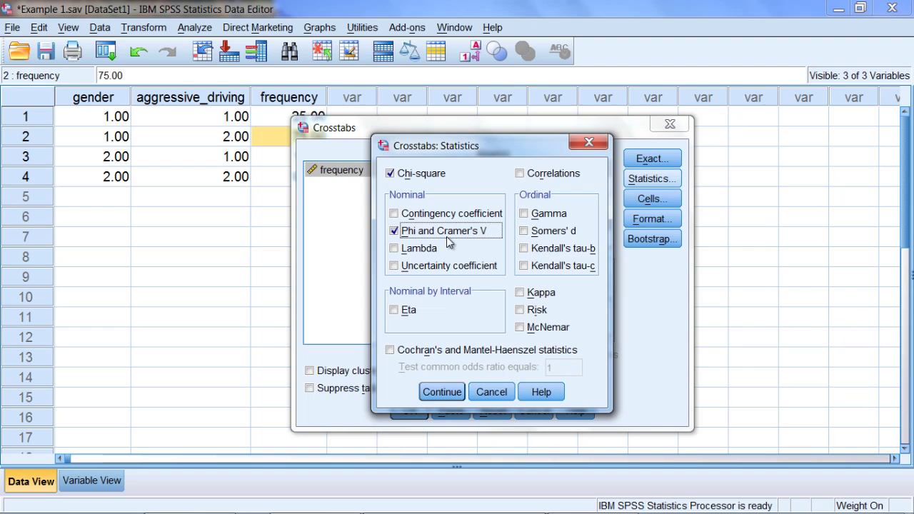
pyautogui.click(442, 392)
# Show expected counts and row percentages in the crosstab cells.
pyautogui.click(648, 201)
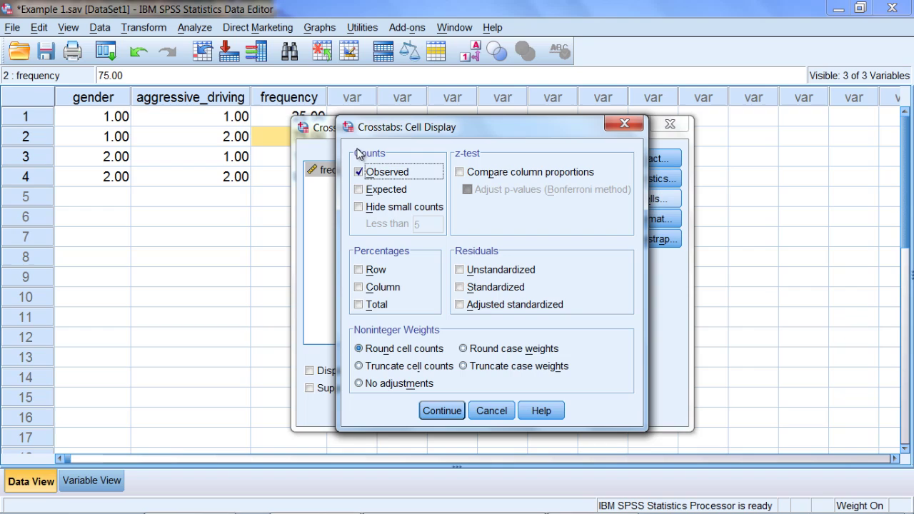
pyautogui.click(359, 191)
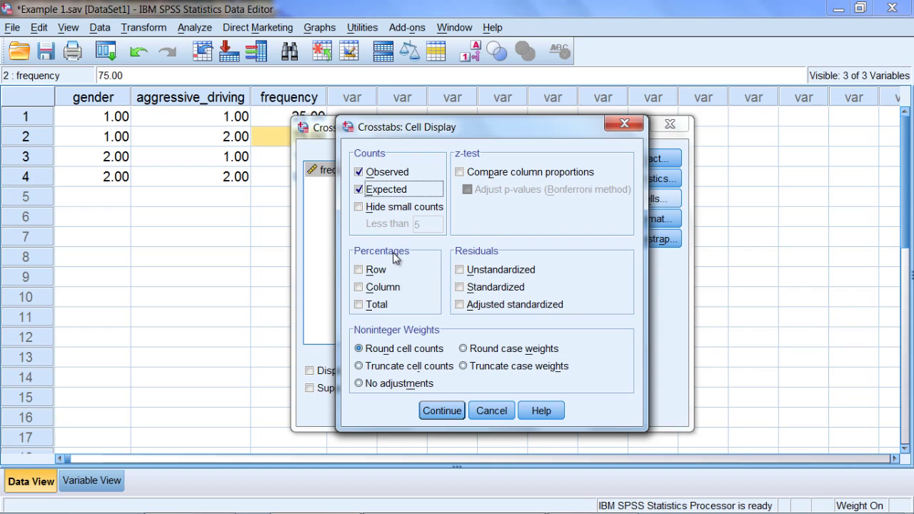
pyautogui.click(374, 271)
pyautogui.click(443, 409)
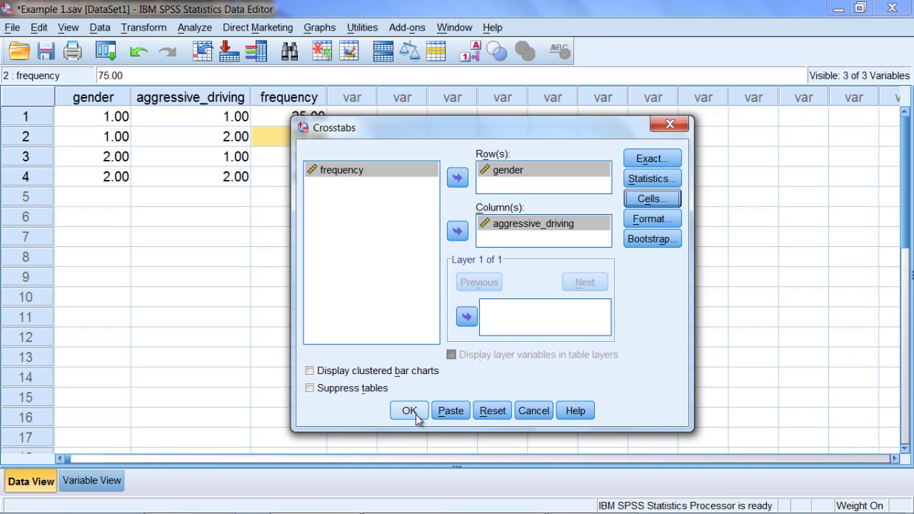
# Run the crosstab and inspect the Case Processing Summary and gender * aggressive_driving tables.
pyautogui.click(411, 412)
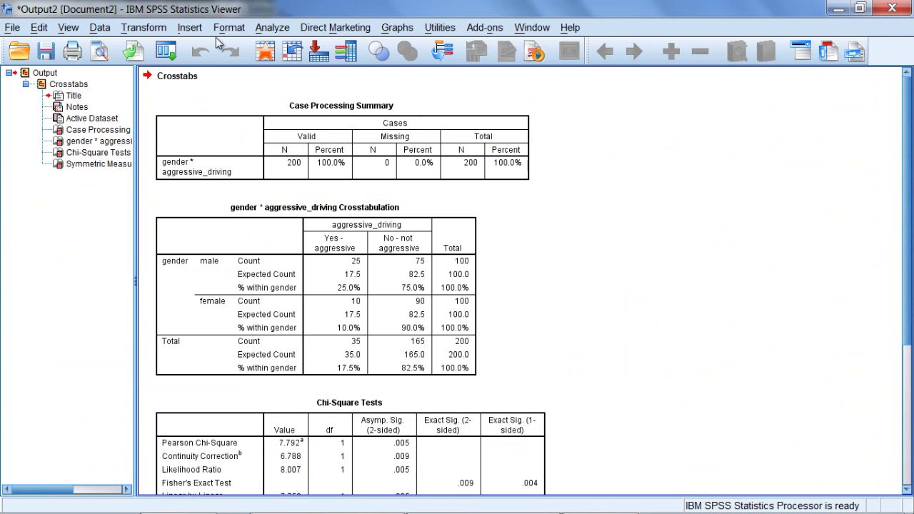
pyautogui.click(309, 106)
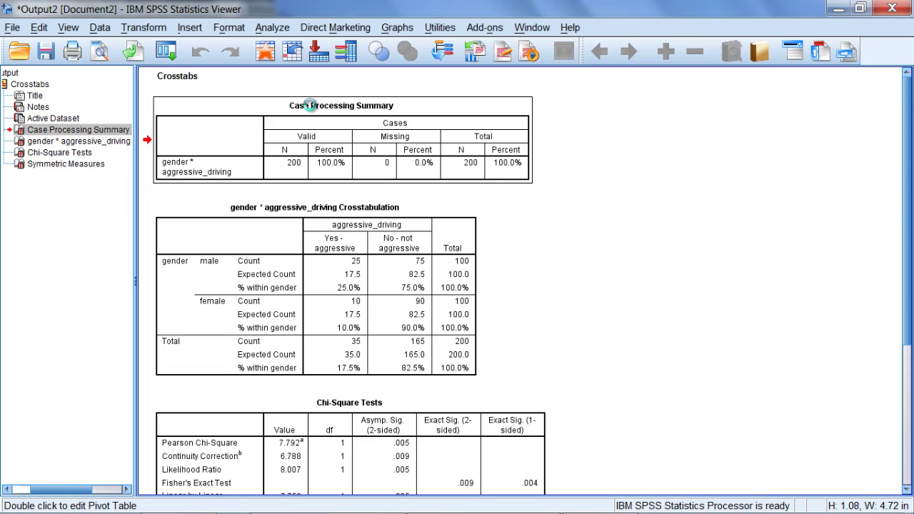
pyautogui.doubleClick(309, 106)
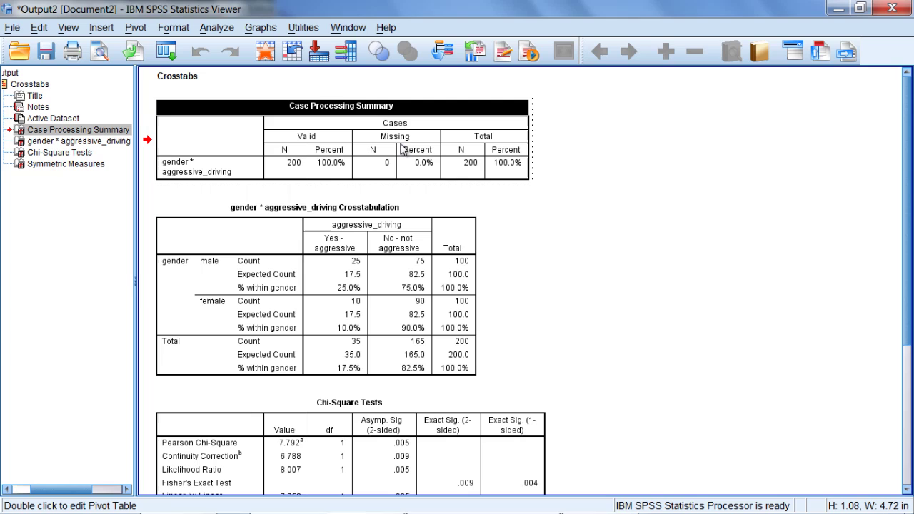
pyautogui.click(319, 219)
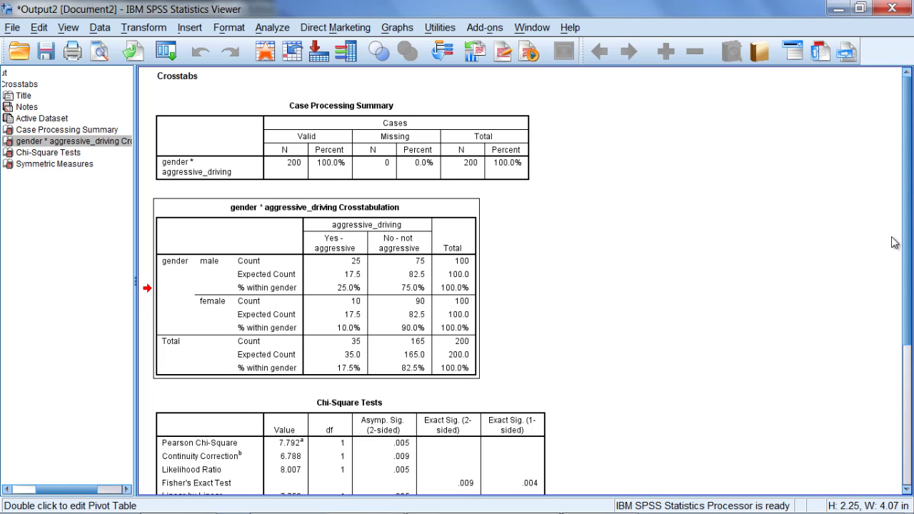
# Open the Chi-Square Tests table and mark the Pearson Chi-Square row (7.792).
pyautogui.scroll(-5, 428, 300)
pyautogui.click(404, 294)
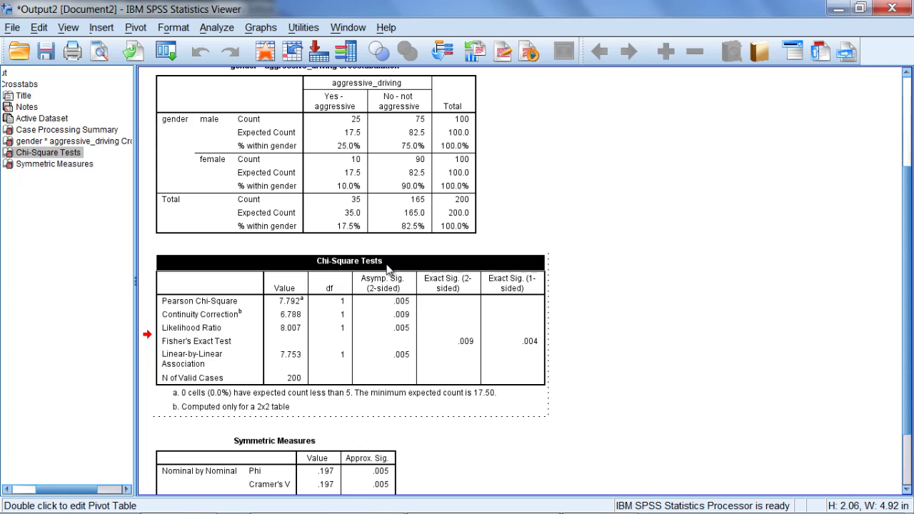
pyautogui.doubleClick(169, 301)
pyautogui.keyDown('shift'); pyautogui.click(299, 305); pyautogui.keyUp('shift')
pyautogui.keyDown('shift'); pyautogui.click(329, 303); pyautogui.keyUp('shift')
pyautogui.keyDown('shift'); pyautogui.click(381, 308); pyautogui.keyUp('shift')
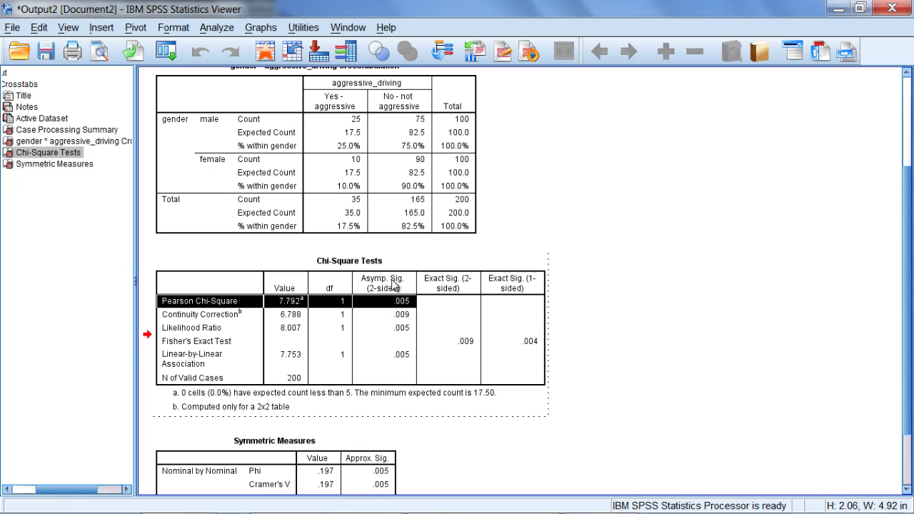
# In the Word document, highlight the p ≤ .05 and p > .05 decision thresholds.
pyautogui.hotkey('alt', 'Tab')
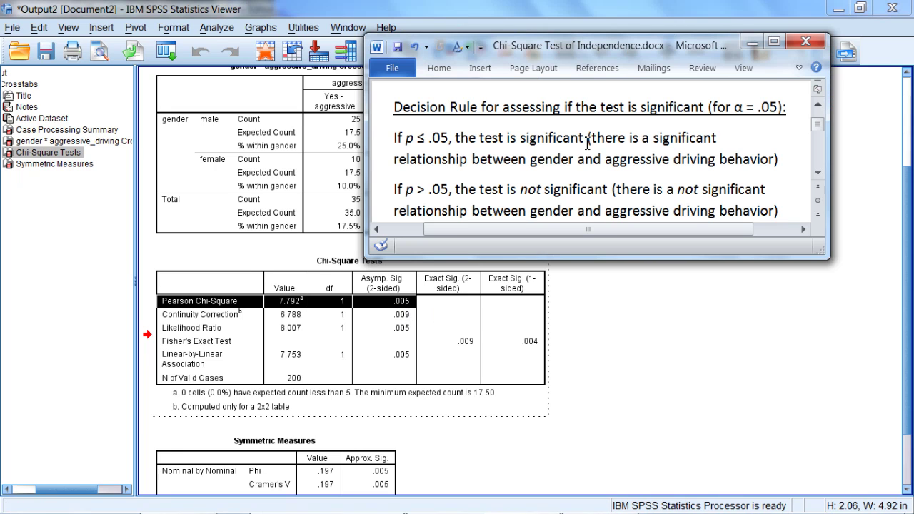
pyautogui.moveTo(405, 138); pyautogui.dragTo(449, 138)
pyautogui.keyDown('ctrl'); pyautogui.moveTo(406, 189); pyautogui.dragTo(446, 194); pyautogui.keyUp('ctrl')
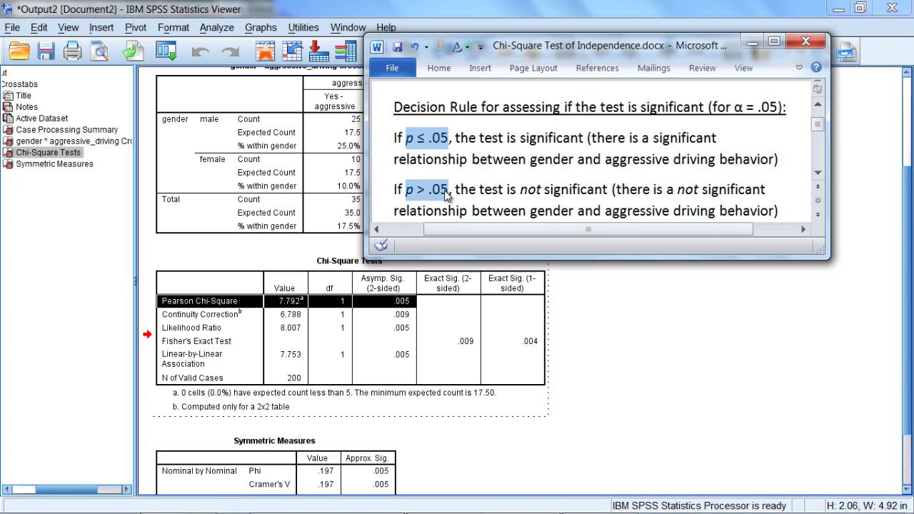